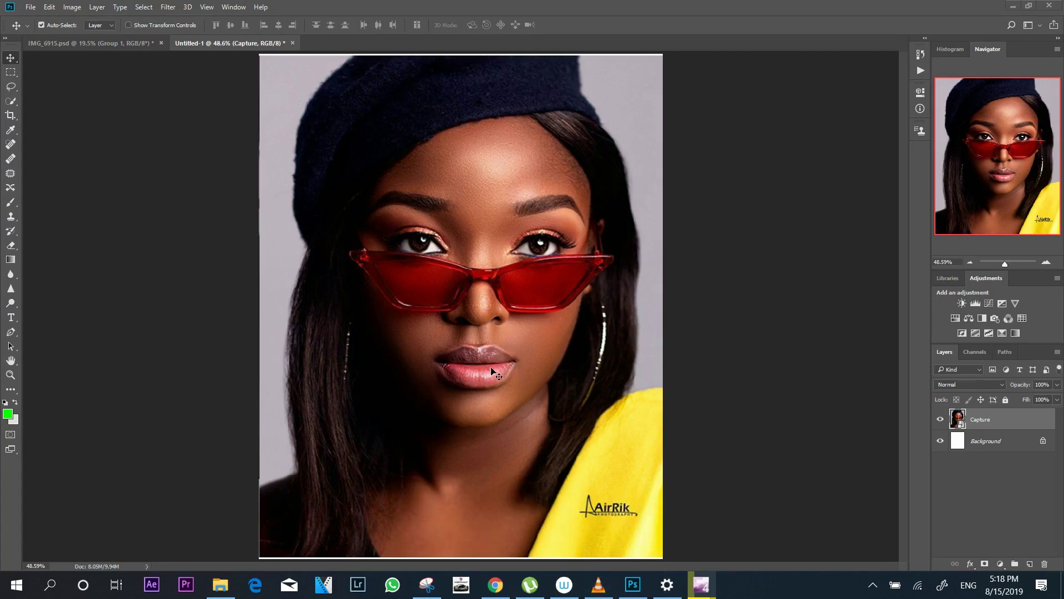
# - Click several spots around the centre of the workspace
pyautogui.click(495, 363)
pyautogui.click(464, 327)
pyautogui.click(472, 324)
pyautogui.click(474, 325)
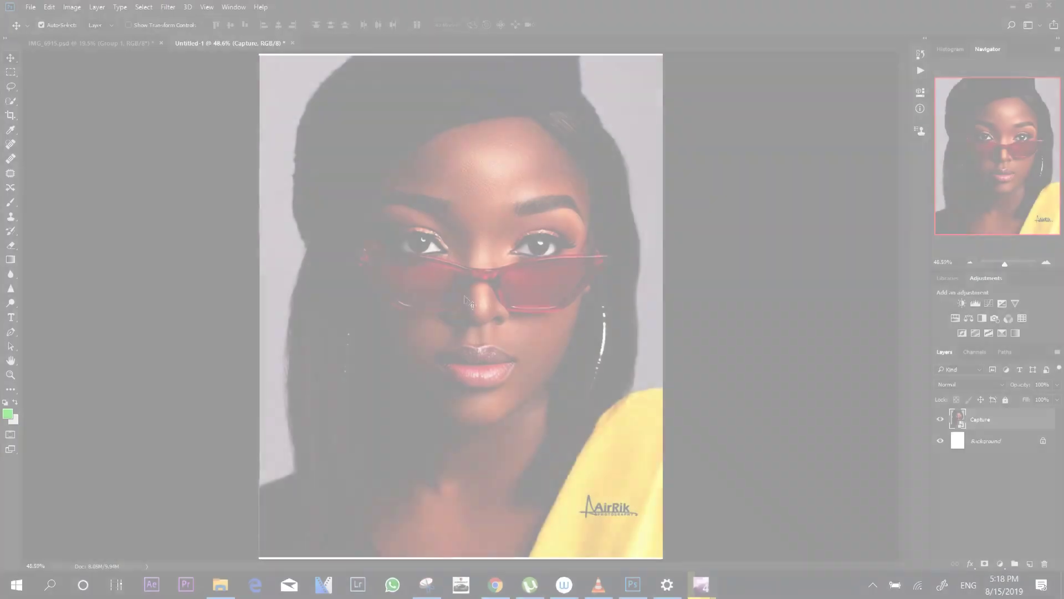
pyautogui.click(464, 308)
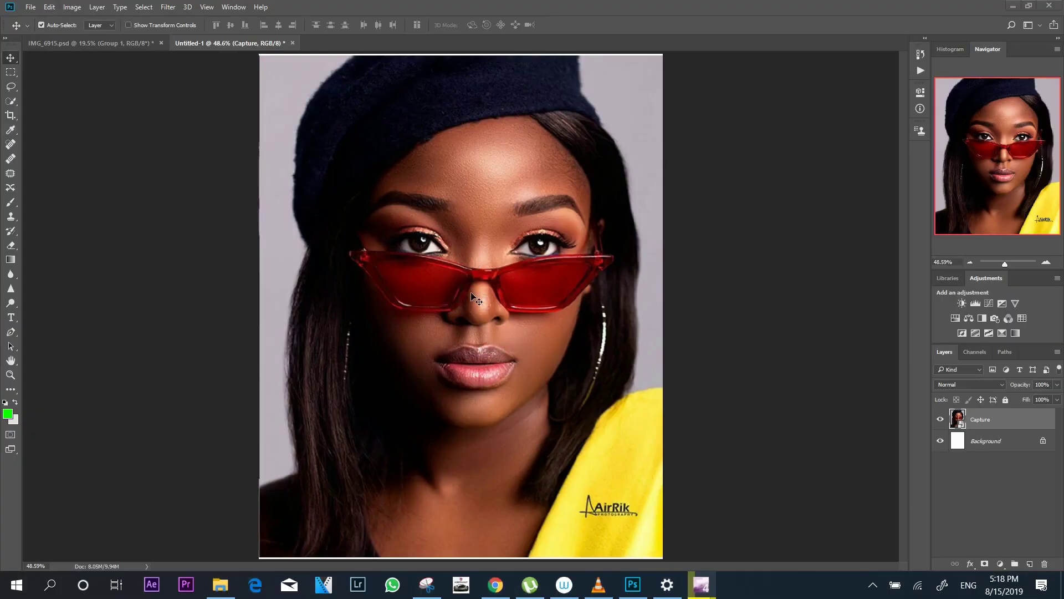
pyautogui.click(478, 302)
pyautogui.click(481, 340)
pyautogui.click(444, 230)
pyautogui.click(444, 229)
pyautogui.click(444, 230)
pyautogui.click(445, 231)
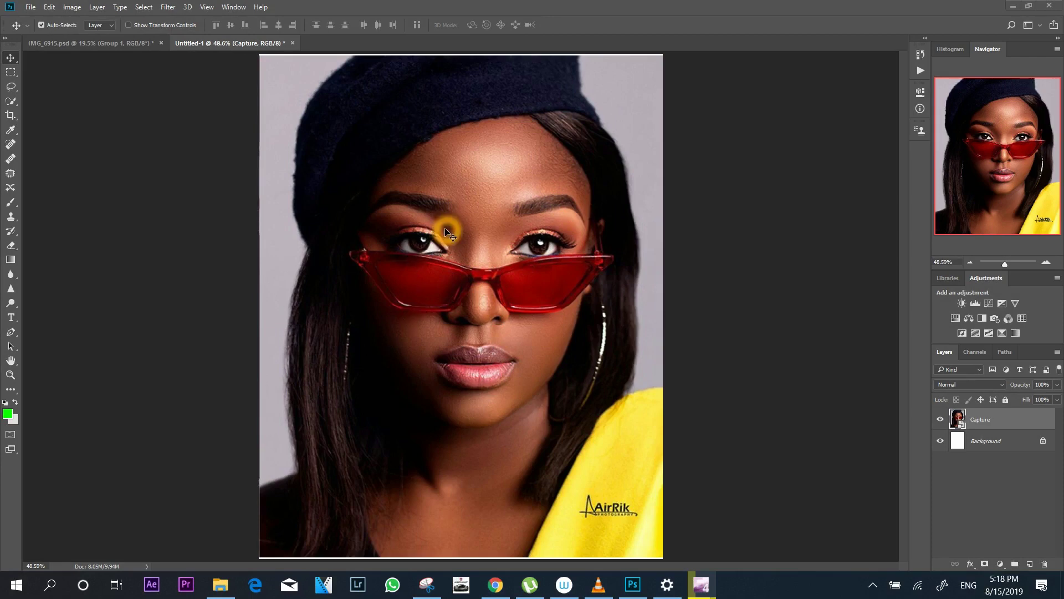
pyautogui.click(445, 231)
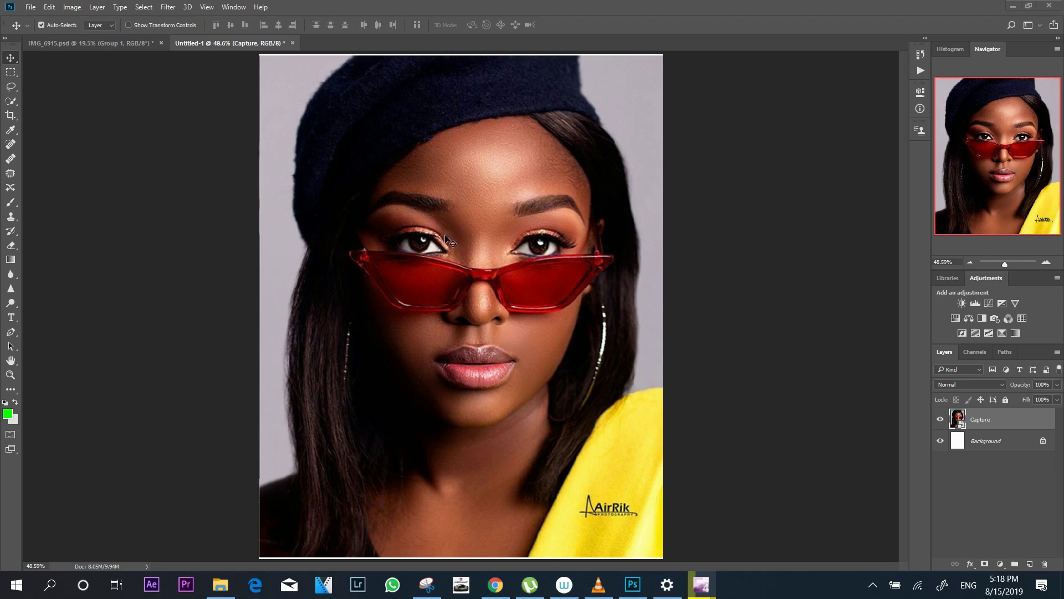
pyautogui.click(446, 233)
# - Select the Crop Tool and set its ratio preset to 1:1 (Square)
pyautogui.click(11, 117)
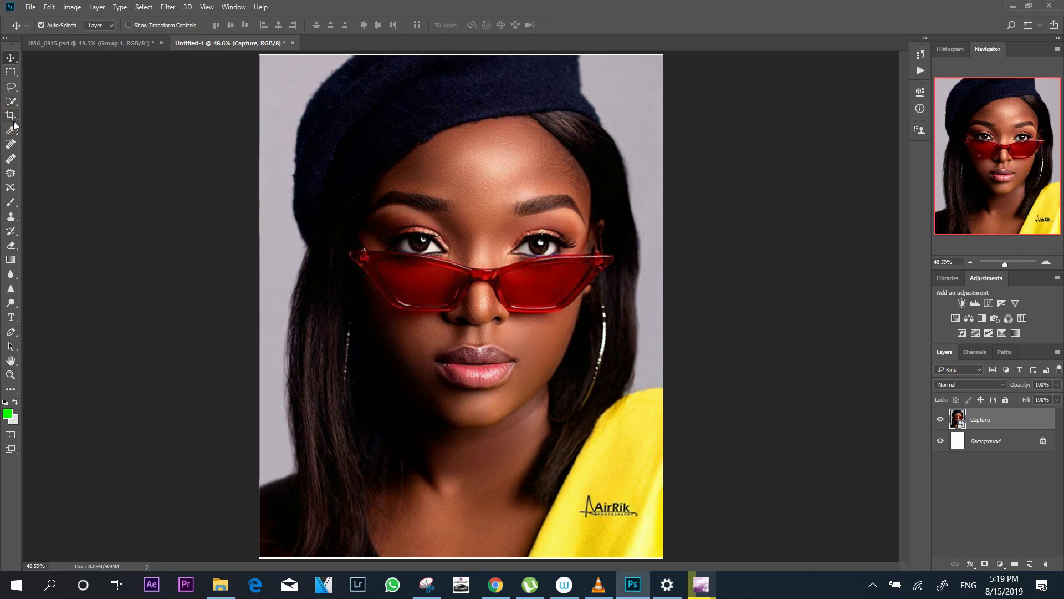
pyautogui.click(11, 117)
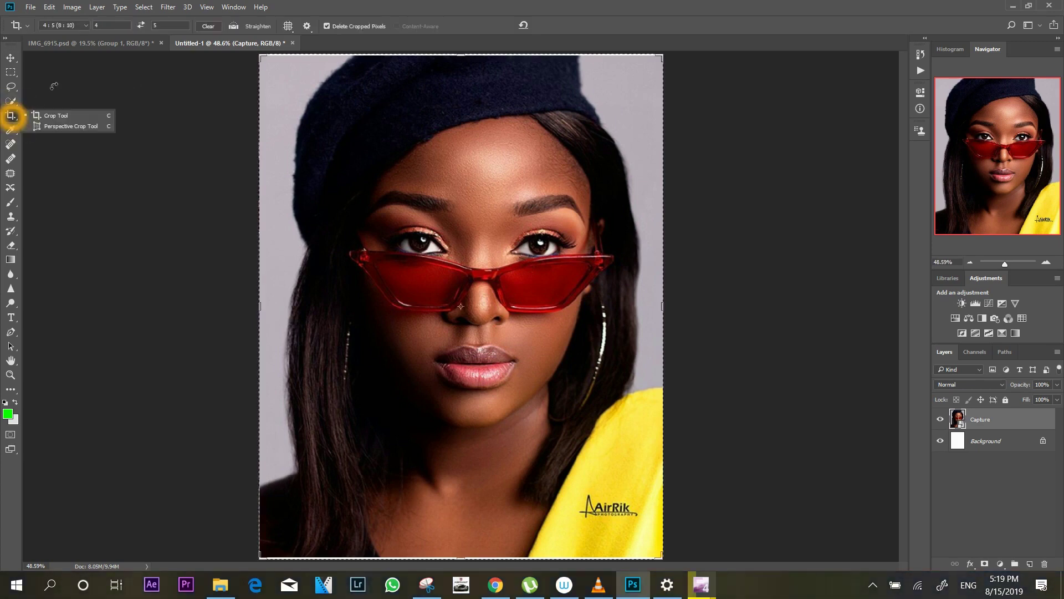
pyautogui.click(76, 26)
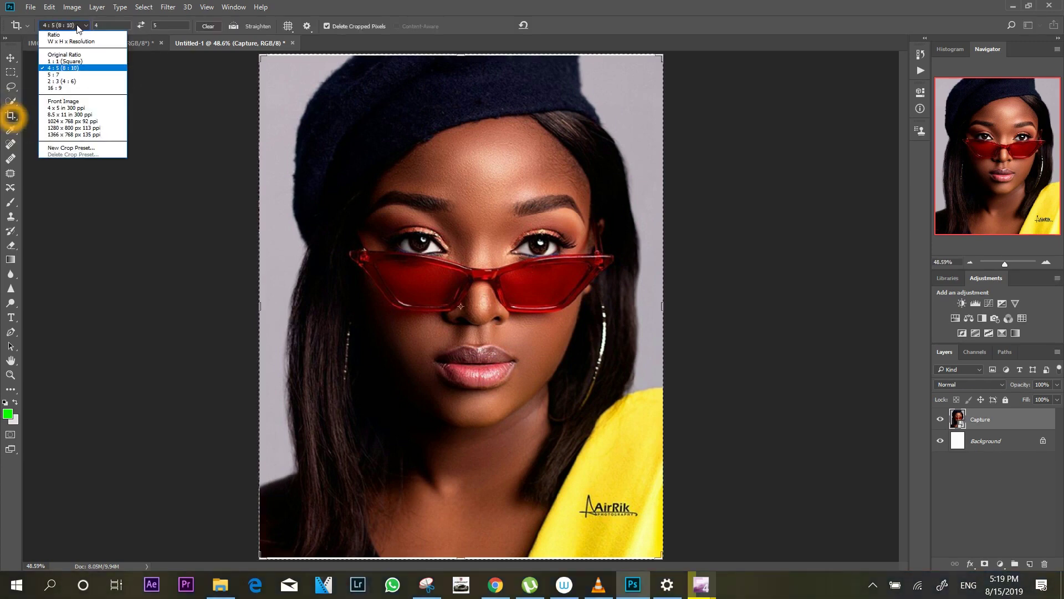
pyautogui.click(78, 28)
pyautogui.click(79, 27)
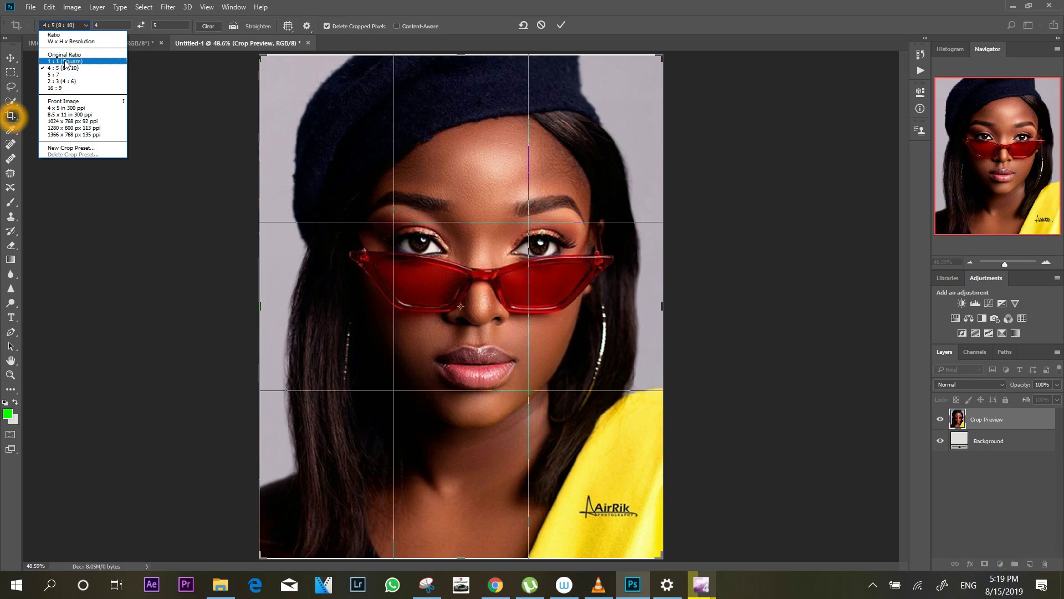
pyautogui.click(66, 62)
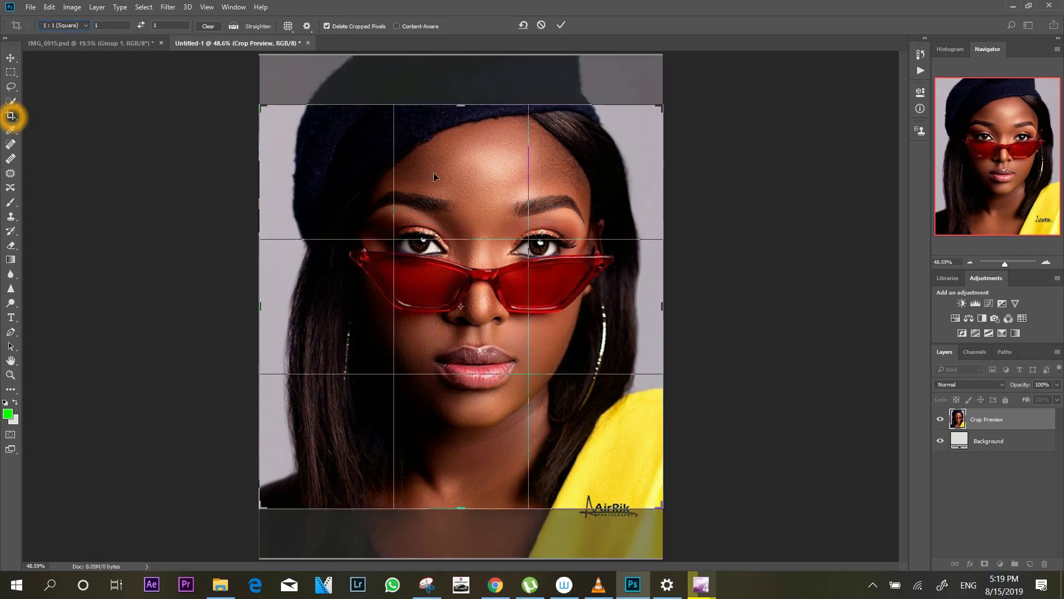
# - Apply the square crop, then undo it to restore the full portrait
pyautogui.press('Return')
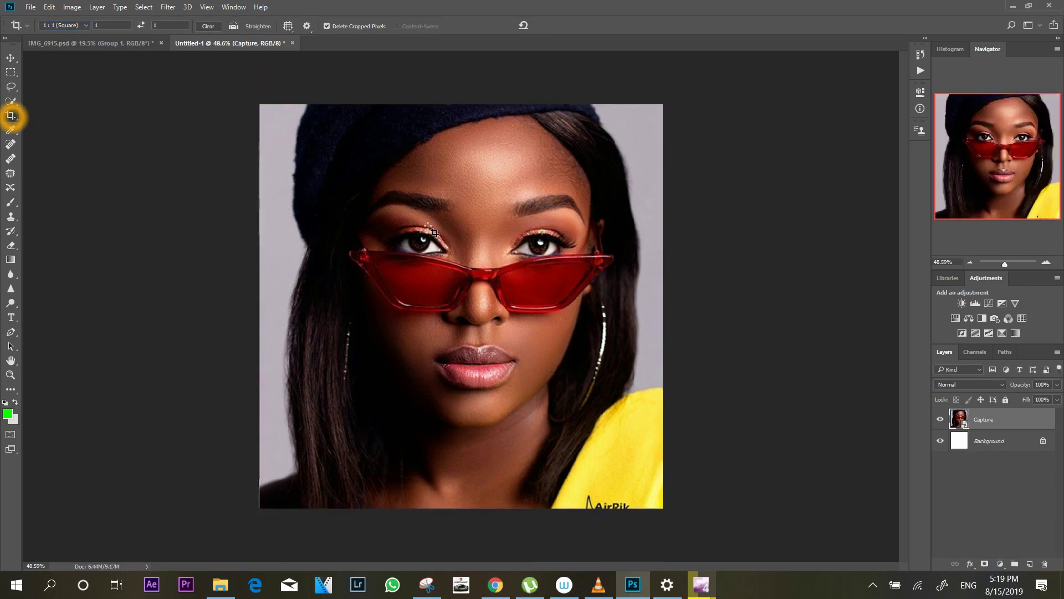
pyautogui.press('ctrl')
pyautogui.hotkey('ctrl', 'z')
pyautogui.click(64, 25)
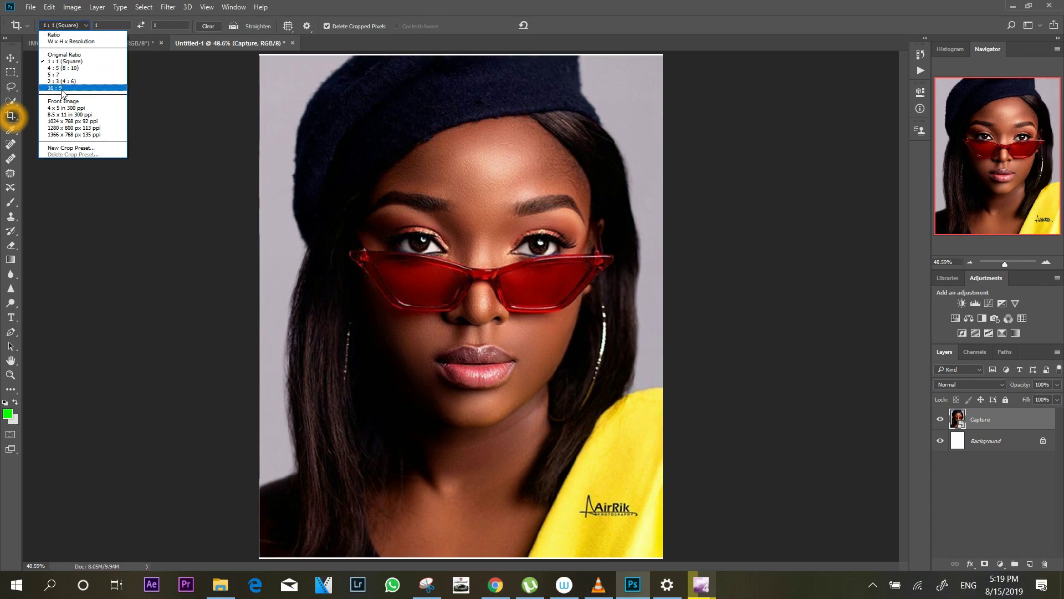
# - Apply a 16:9 crop and then undo it
pyautogui.click(71, 89)
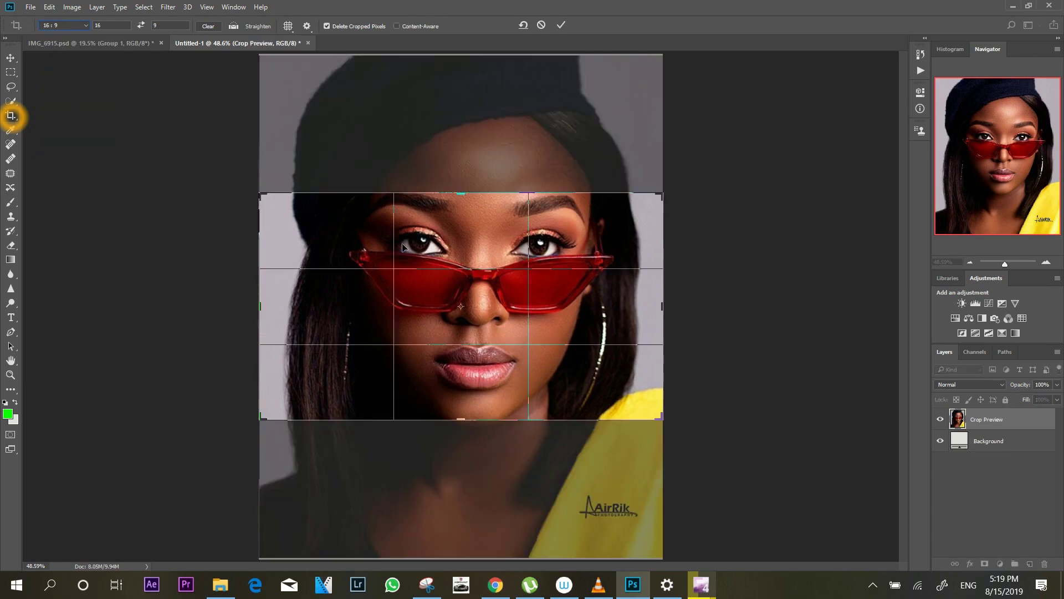
pyautogui.press('Return')
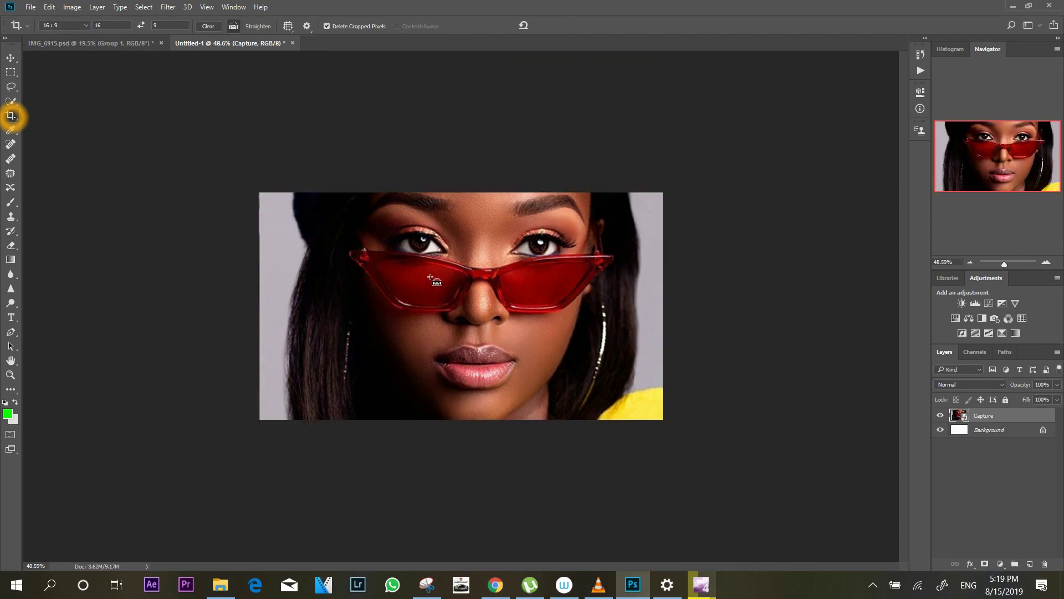
pyautogui.hotkey('ctrl', 'z')
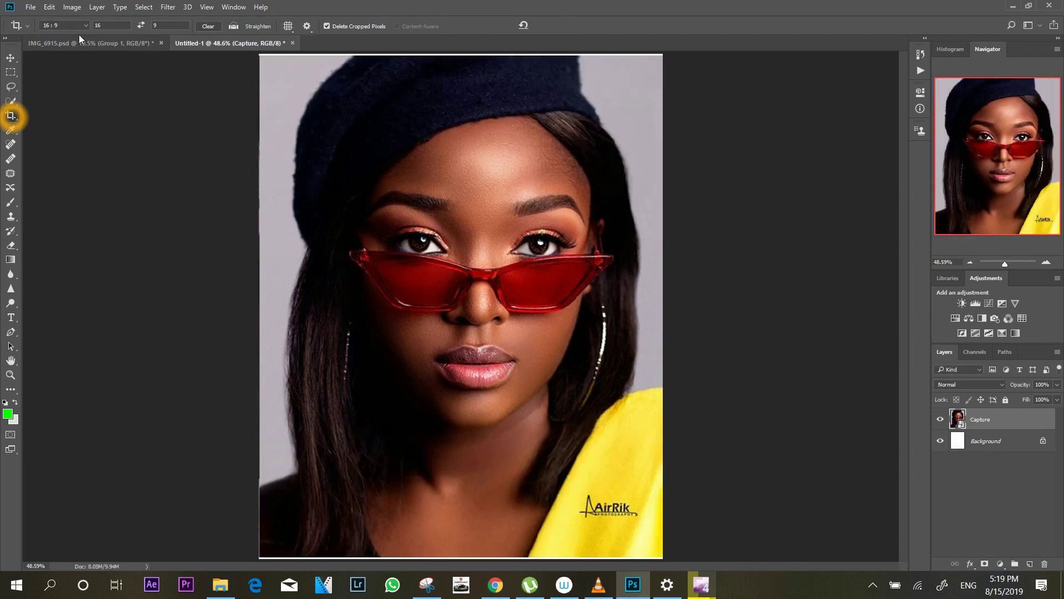
# - Set the crop ratio to 4:5 (8:10) and confirm cropping the portrait
pyautogui.click(85, 26)
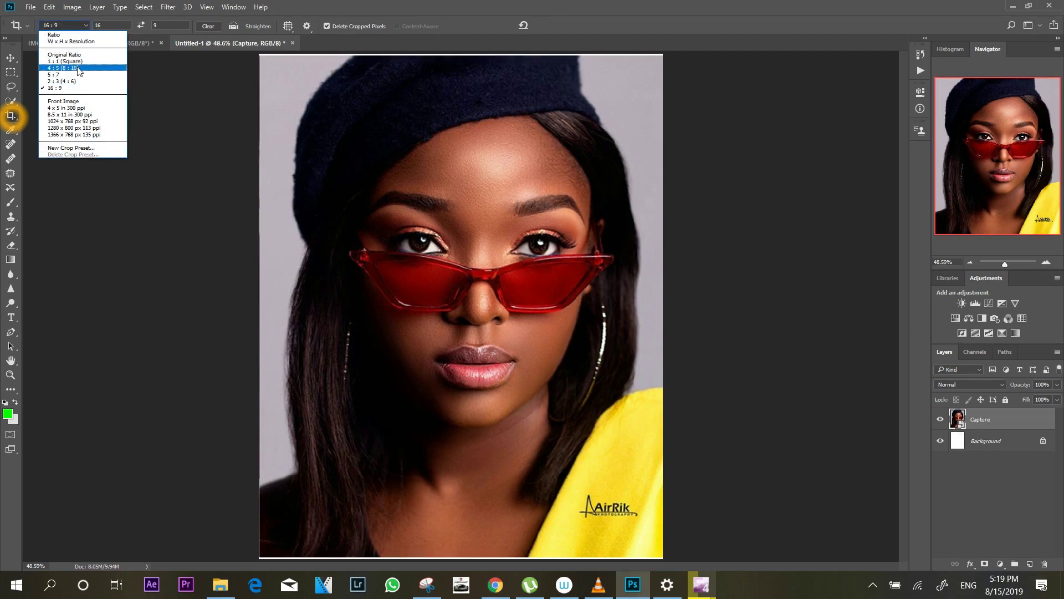
pyautogui.click(79, 68)
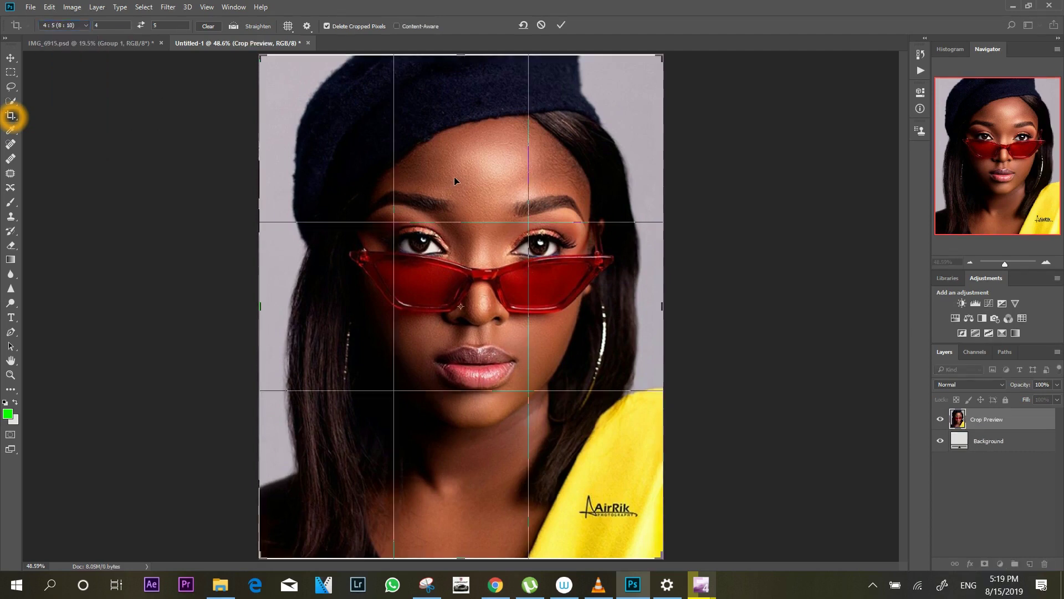
pyautogui.press('Return')
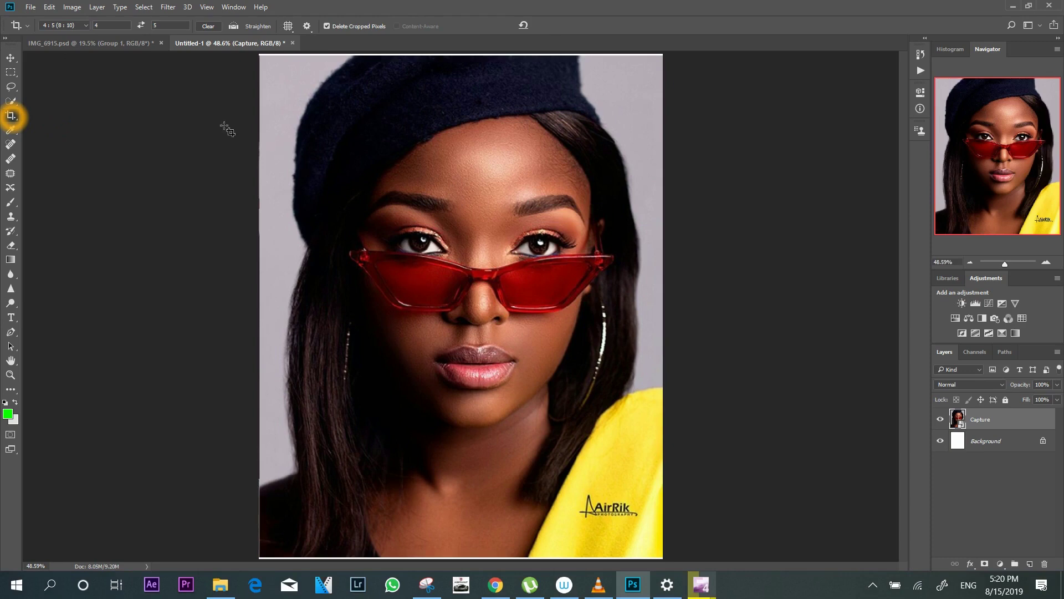
pyautogui.click(82, 30)
pyautogui.click(82, 28)
pyautogui.click(82, 27)
pyautogui.click(82, 28)
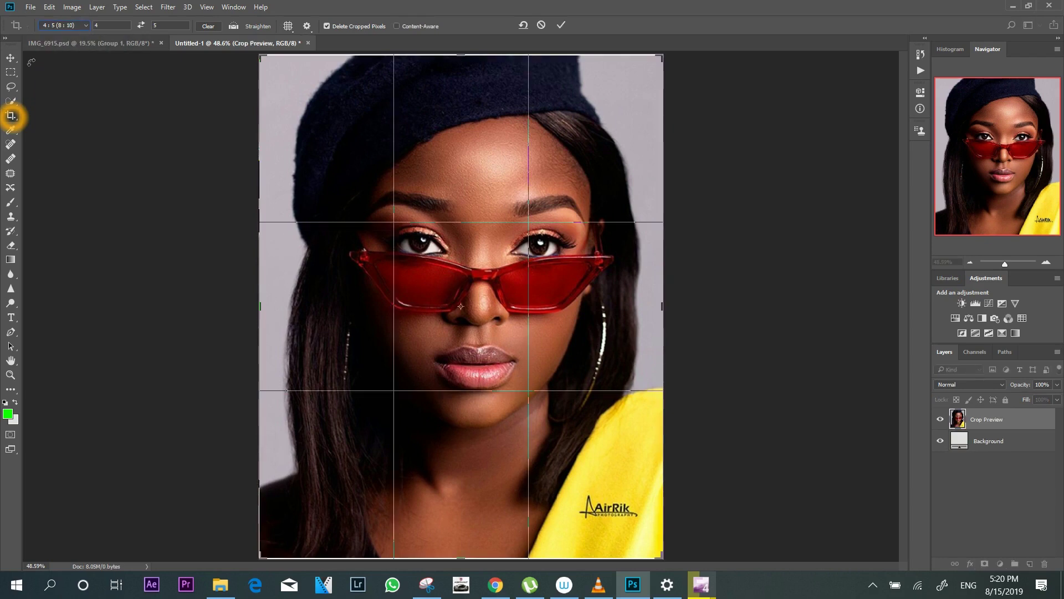
pyautogui.click(11, 58)
pyautogui.click(480, 222)
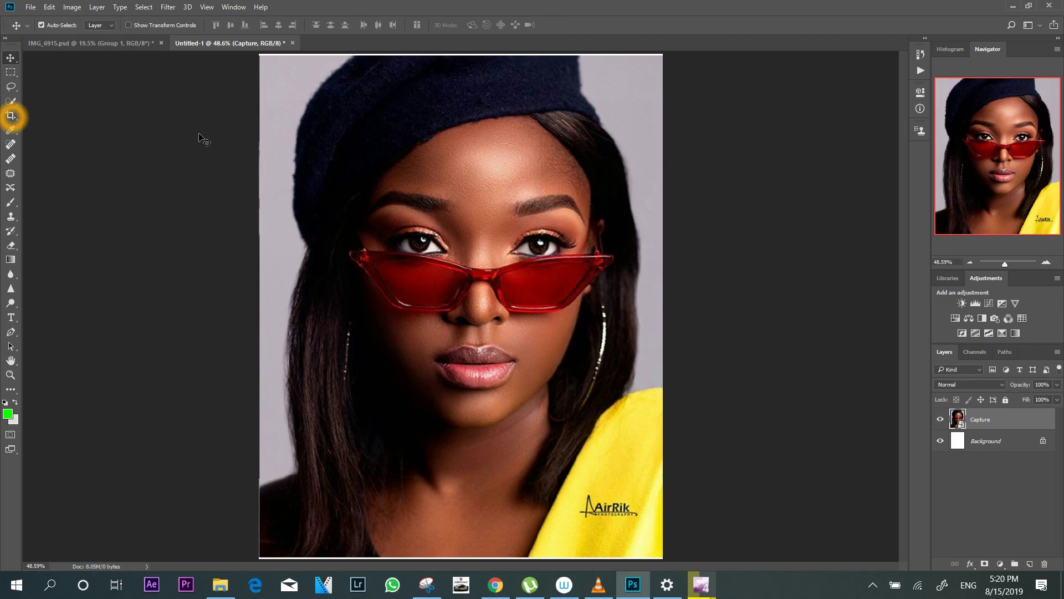
# - Open File > Export > Save for Web (Legacy) for the cropped portrait
pyautogui.click(30, 7)
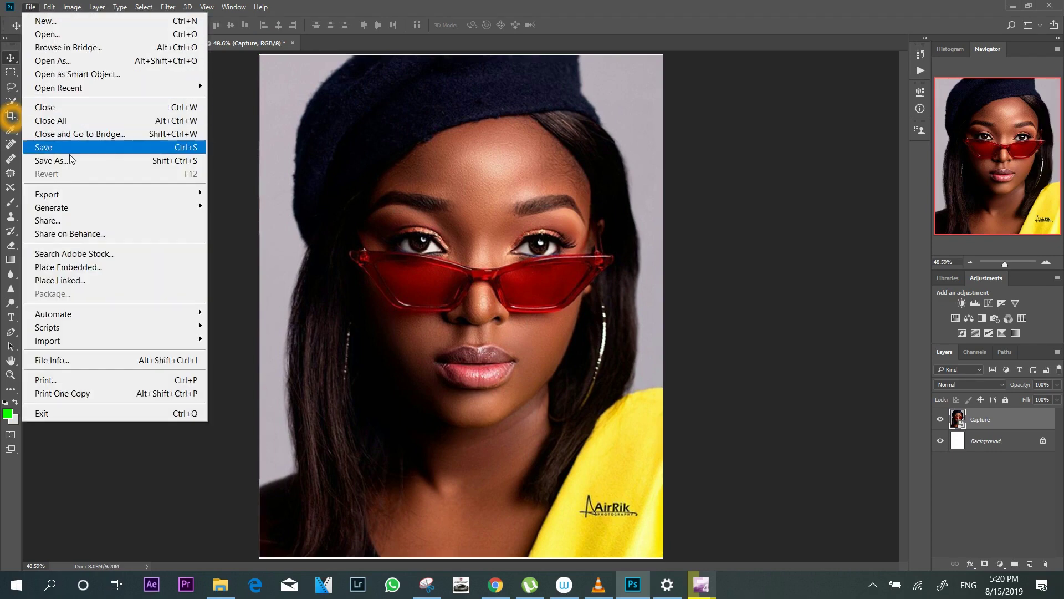
pyautogui.moveTo(125, 190)
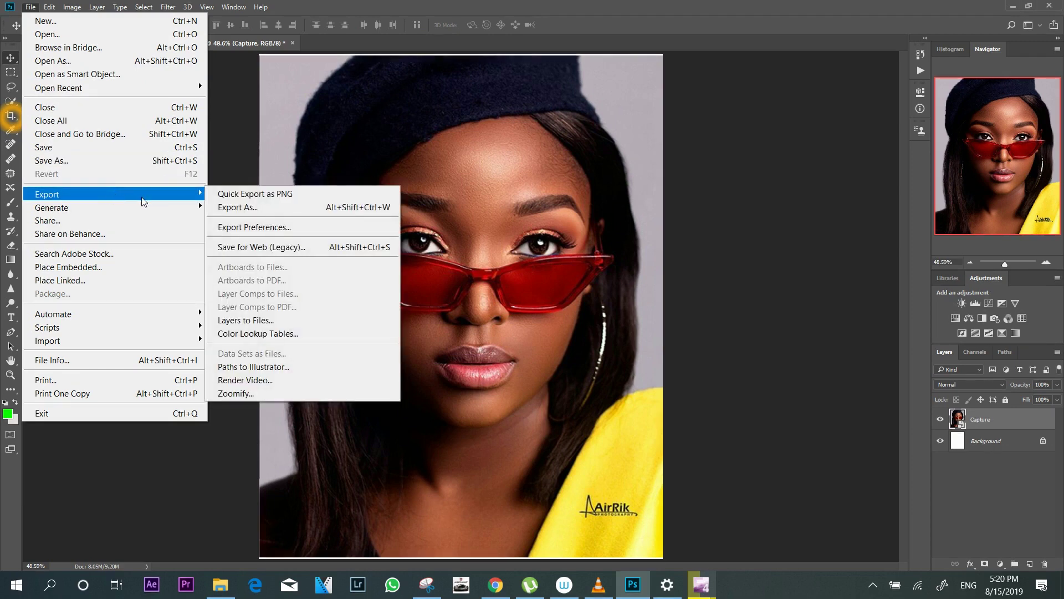
pyautogui.click(298, 250)
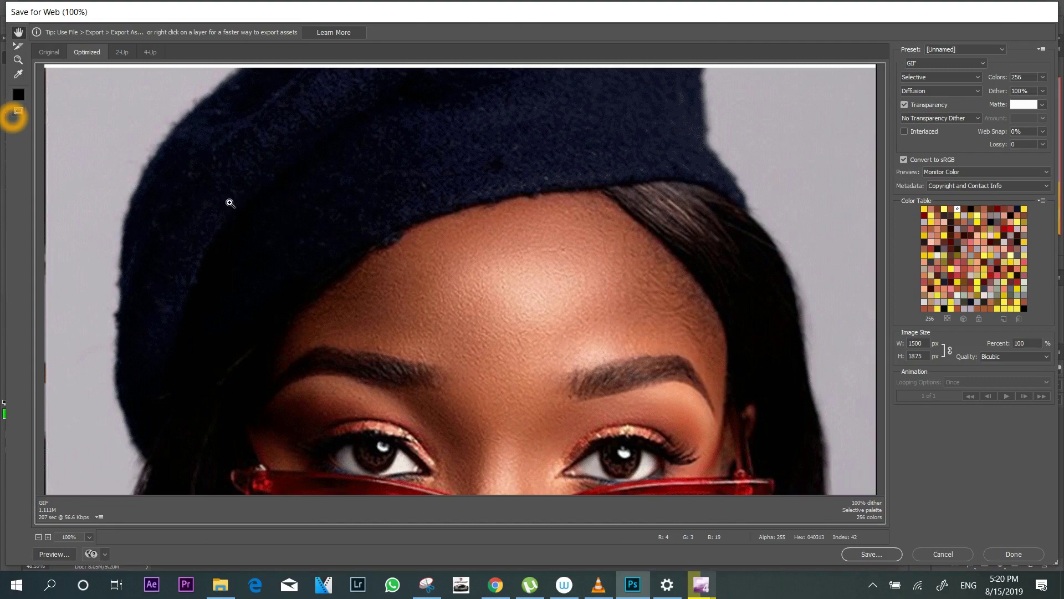
# - Fit the preview, then set the export to JPEG, Very High, quality 86
pyautogui.hotkey('ctrl', '0')
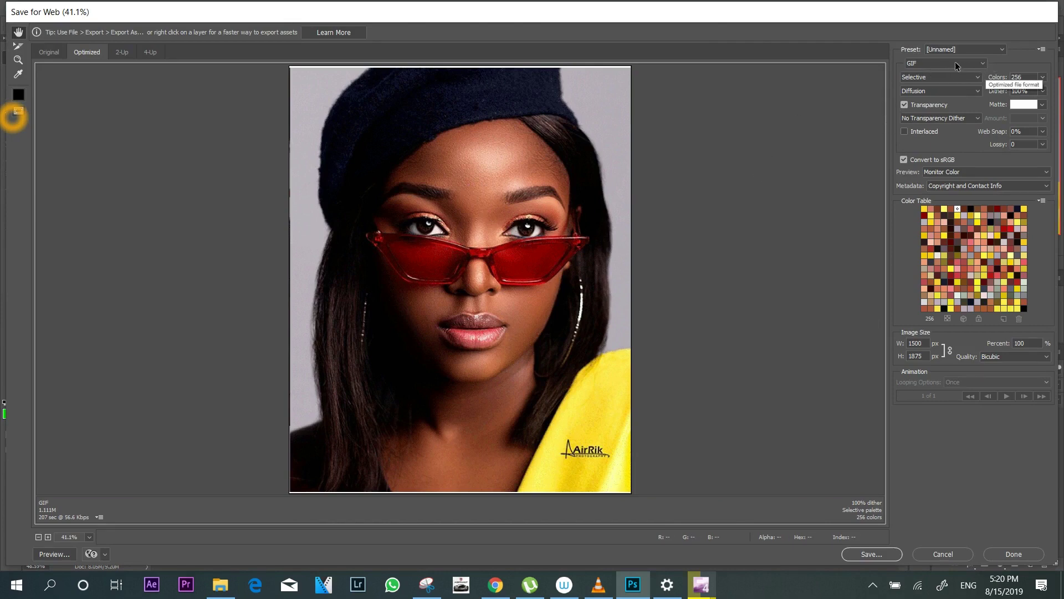
pyautogui.click(976, 65)
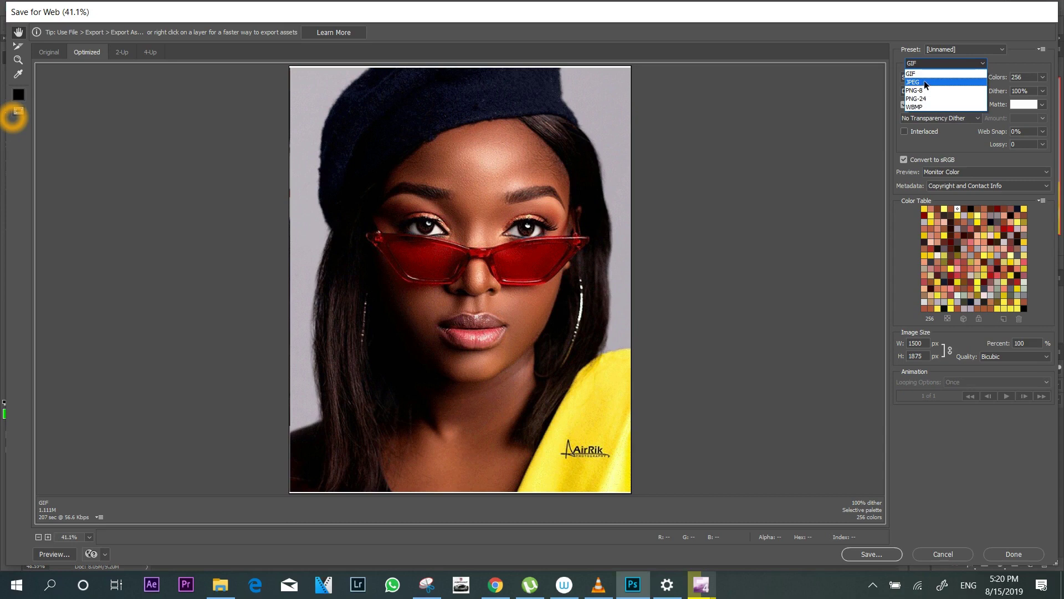
pyautogui.click(927, 83)
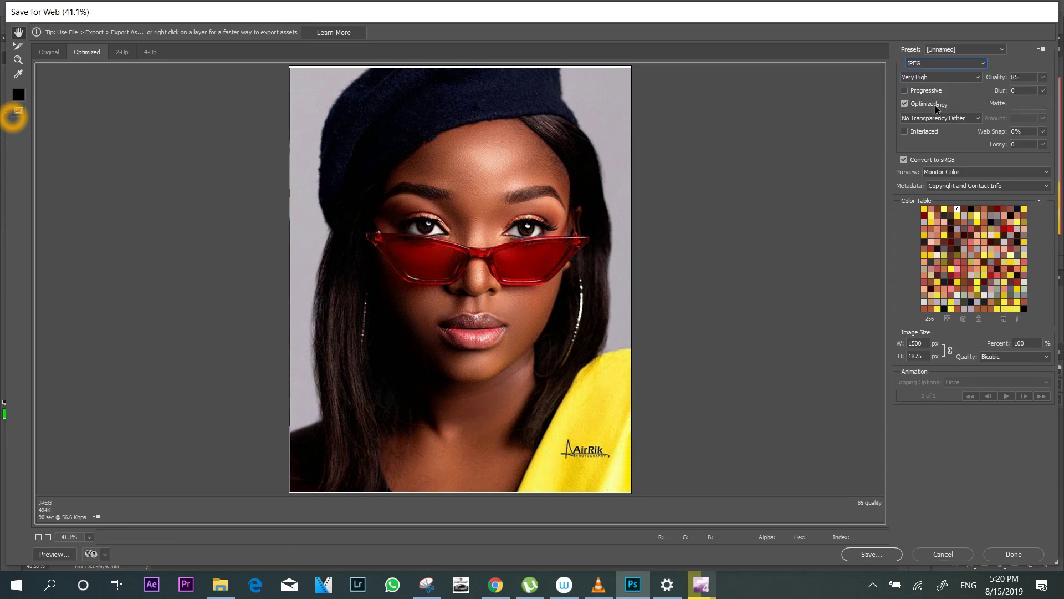
pyautogui.click(976, 81)
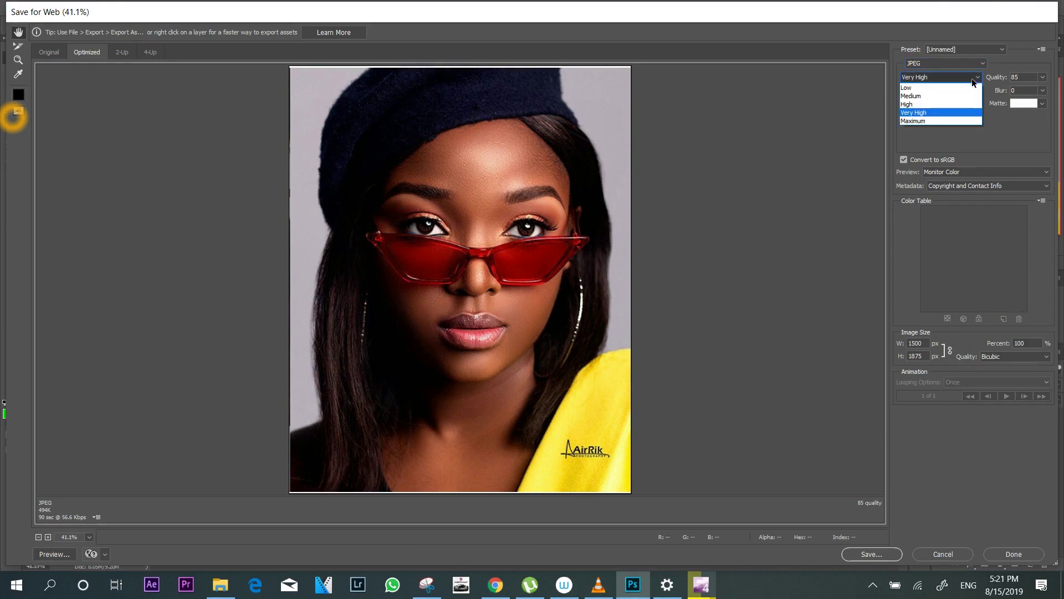
pyautogui.click(933, 113)
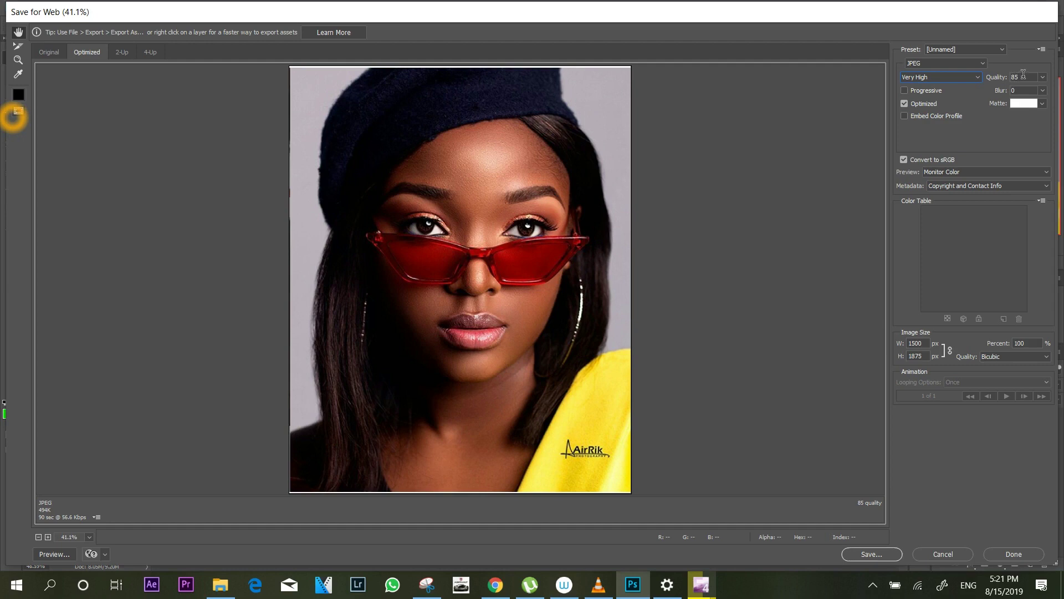
pyautogui.moveTo(997, 82); pyautogui.dragTo(1001, 84)
pyautogui.press('Up')
# - Enable Embed Color Profile and leave Convert to sRGB switched on
pyautogui.click(905, 116)
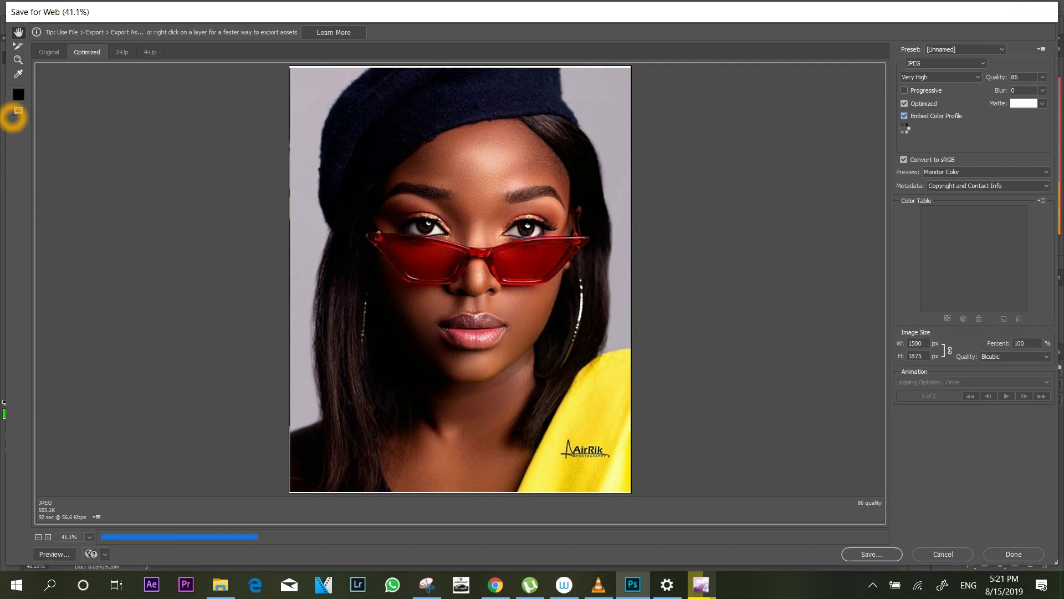
pyautogui.click(904, 159)
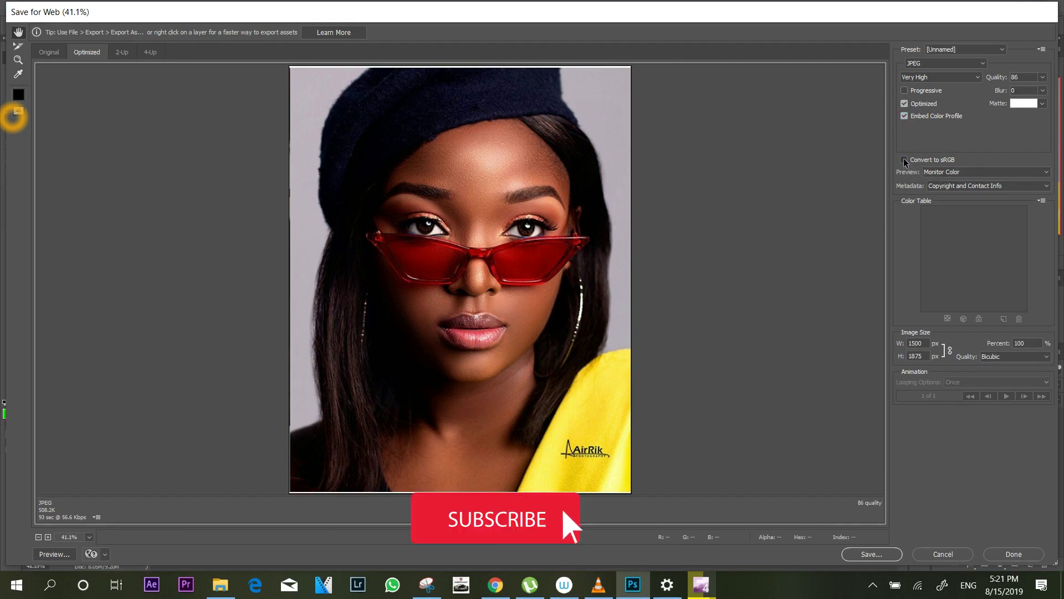
pyautogui.click(904, 160)
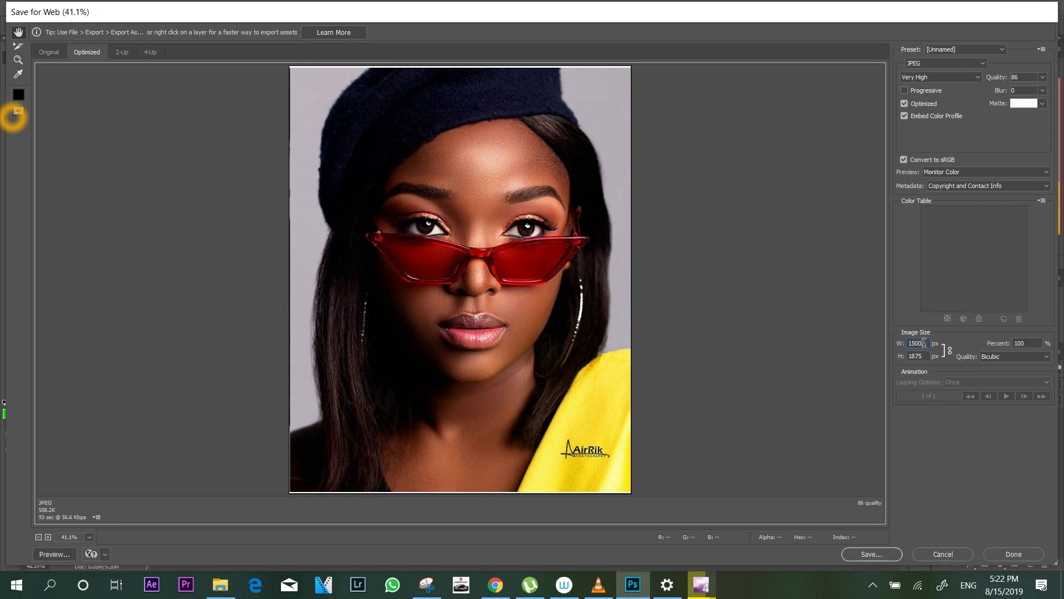
# - Change the image width to 1080 px so the height becomes 1350 px
pyautogui.doubleClick(923, 343)
pyautogui.write('1080')
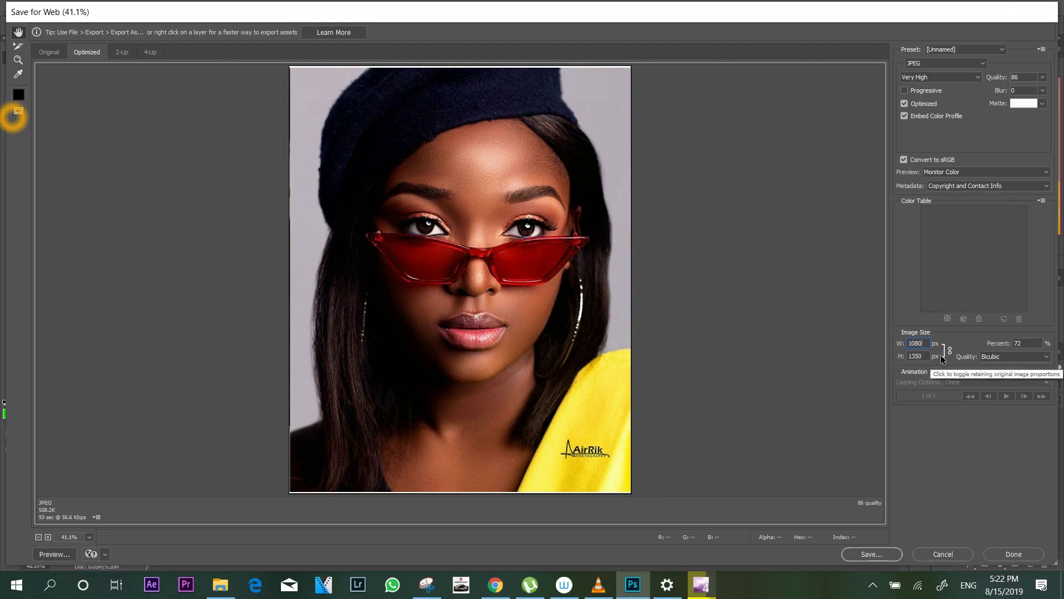
pyautogui.click(880, 332)
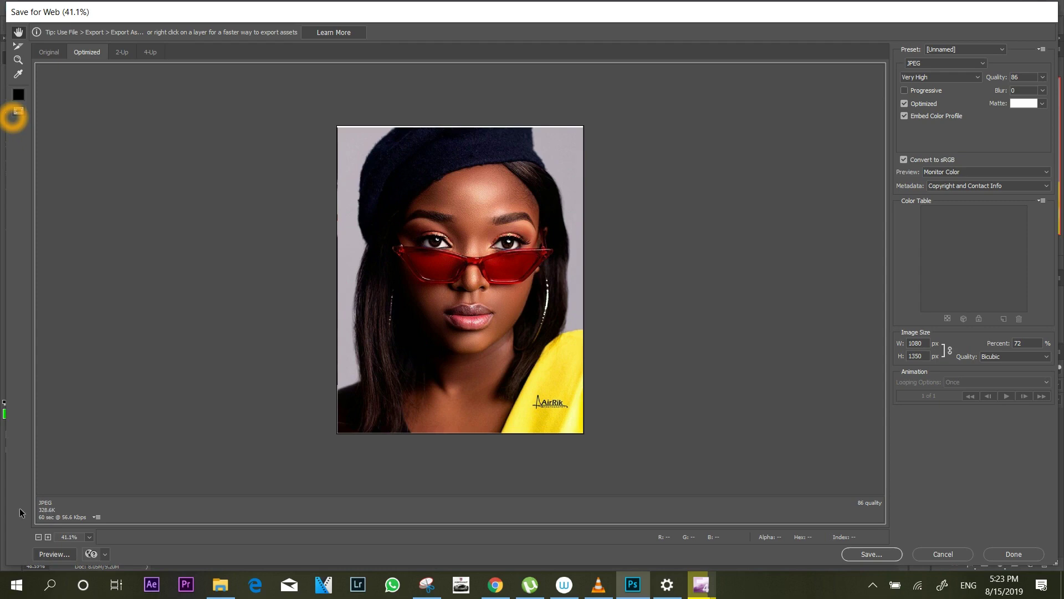
# - Fit the preview, lower JPEG quality to 80, and start saving the optimised file
pyautogui.hotkey('ctrl', '0')
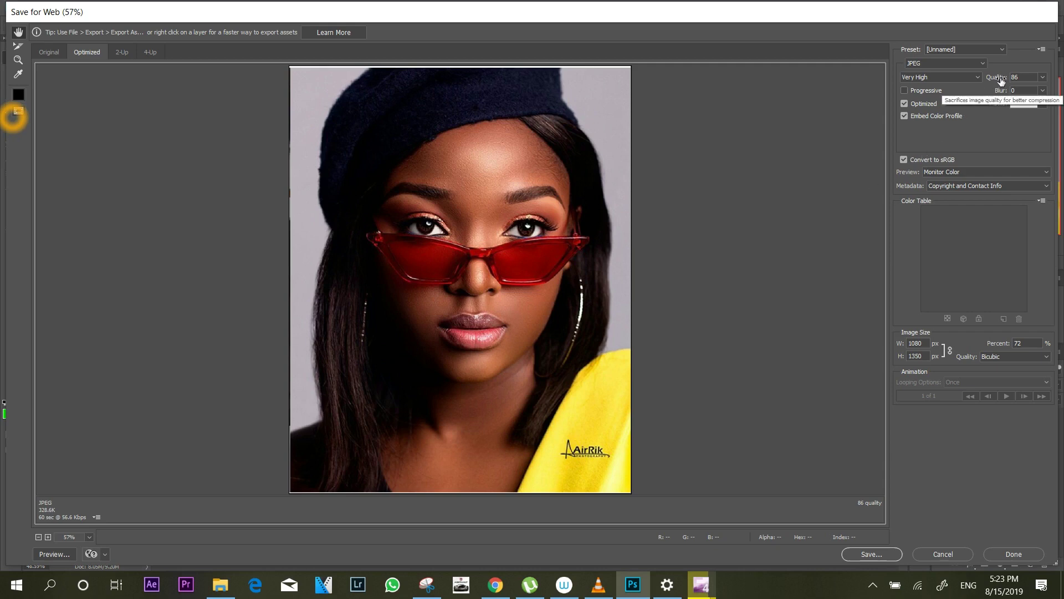
pyautogui.moveTo(1002, 80); pyautogui.dragTo(995, 82)
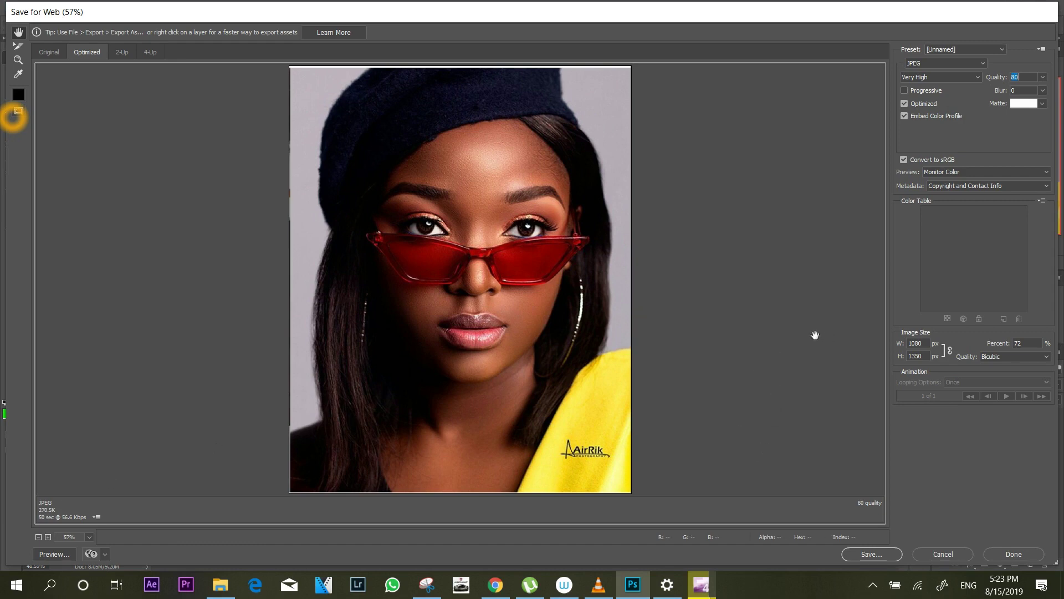
pyautogui.click(867, 554)
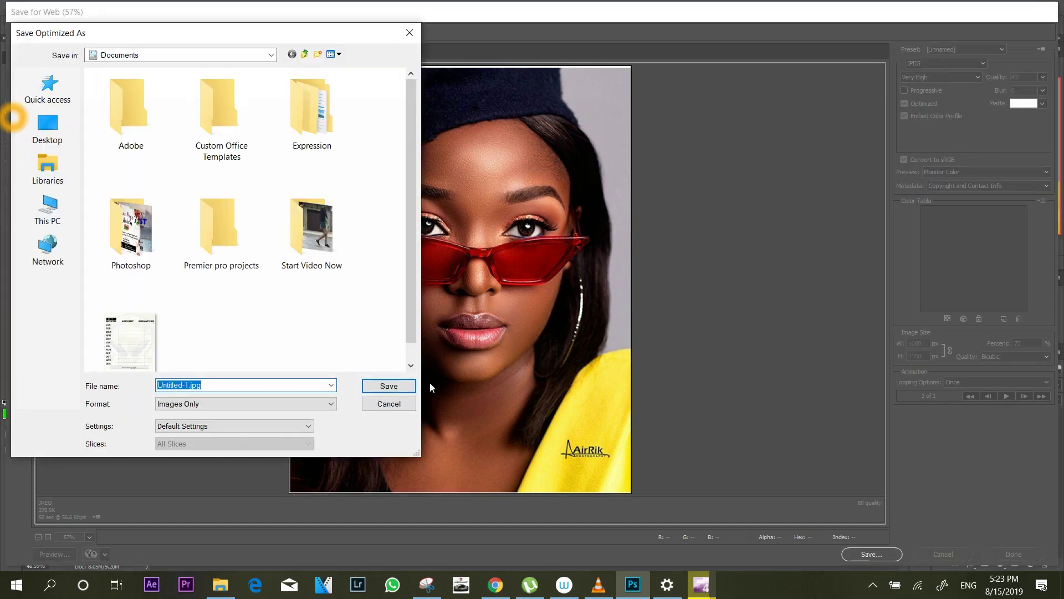
pyautogui.click(386, 404)
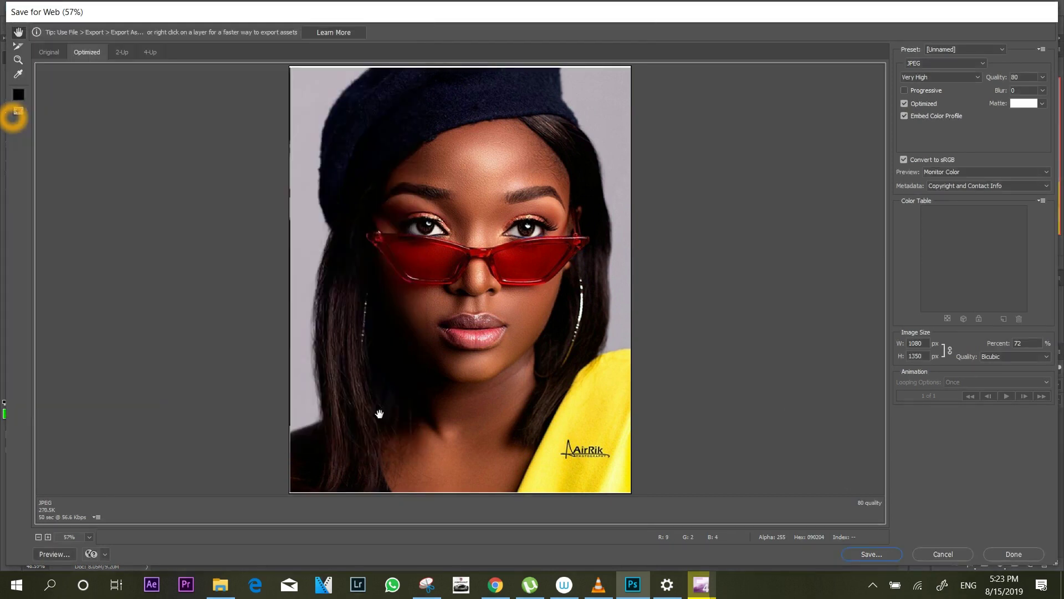